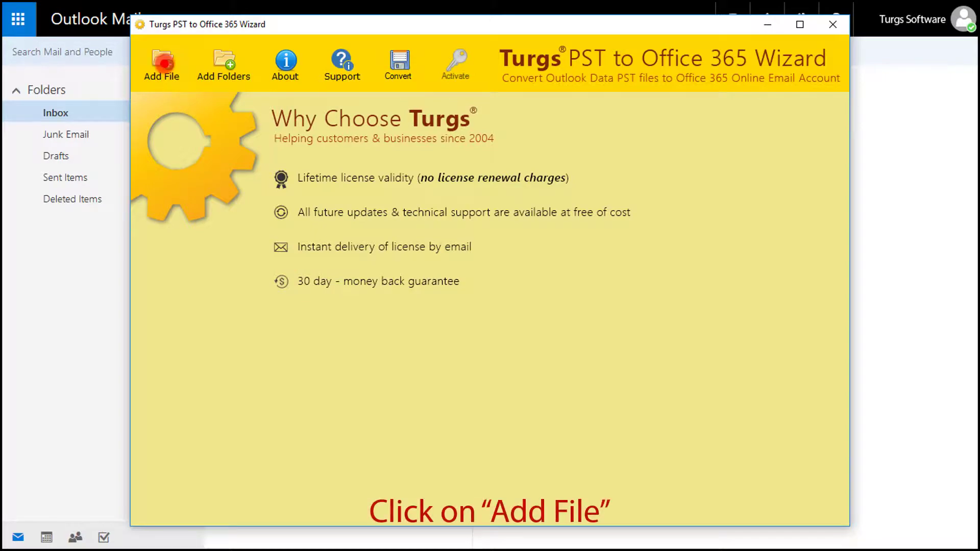
# Add the single PST file turgs-main.pst to the wizard
pyautogui.click(164, 63)
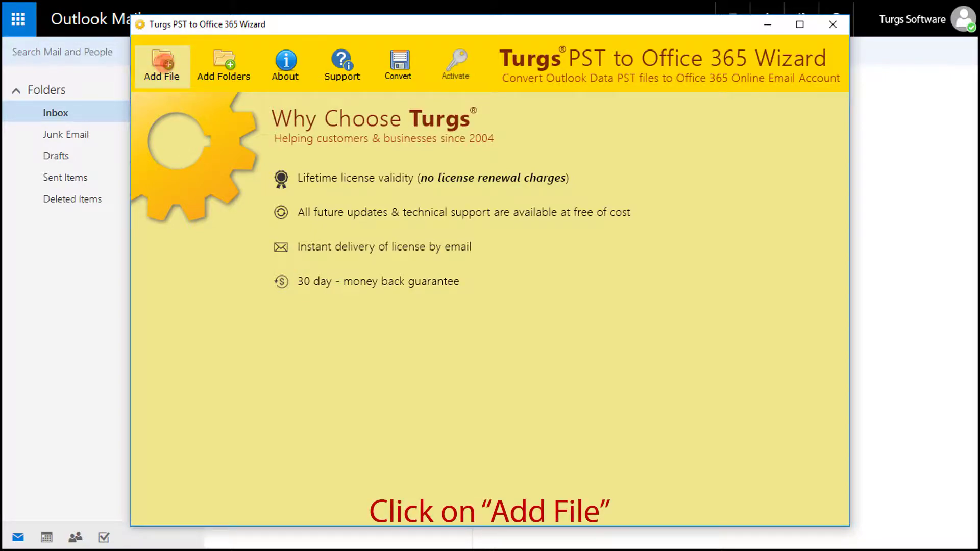
pyautogui.click(162, 63)
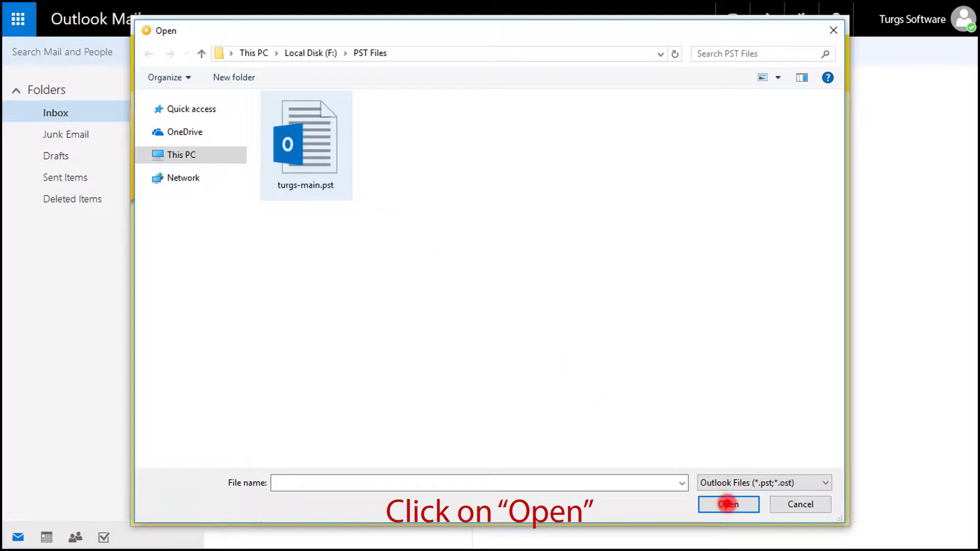
pyautogui.click(728, 504)
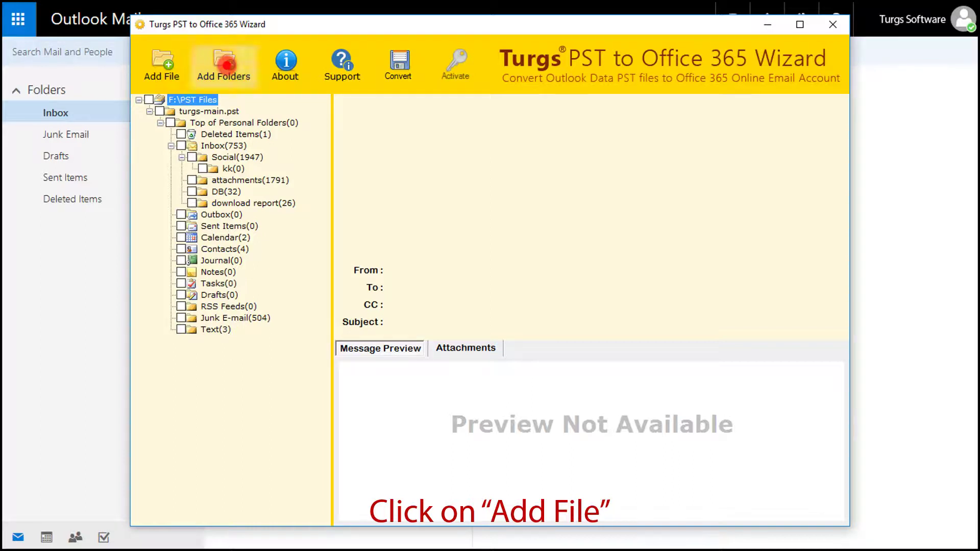
# Start adding a folder of PST files and select PST Files on Local Disk (F:)
pyautogui.click(227, 67)
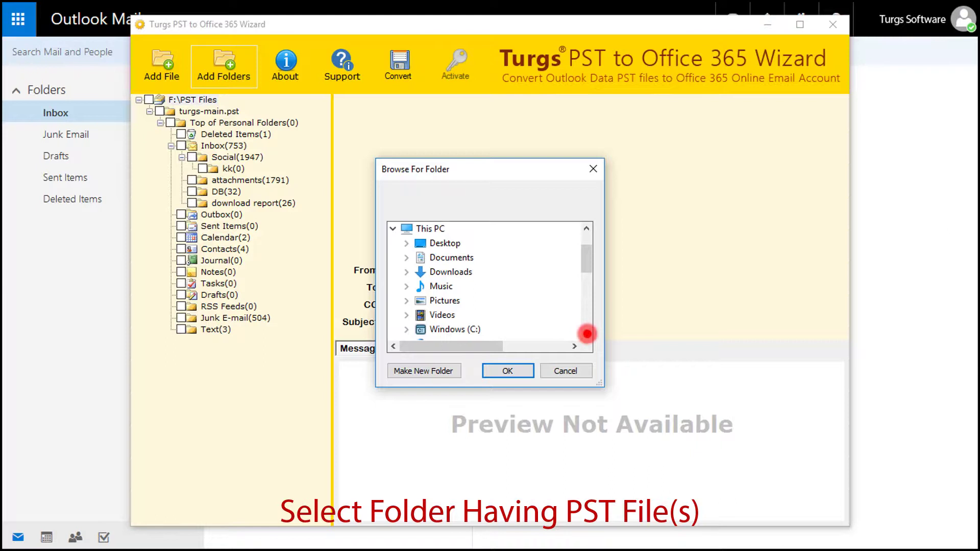
pyautogui.scroll(-2, 586, 335)
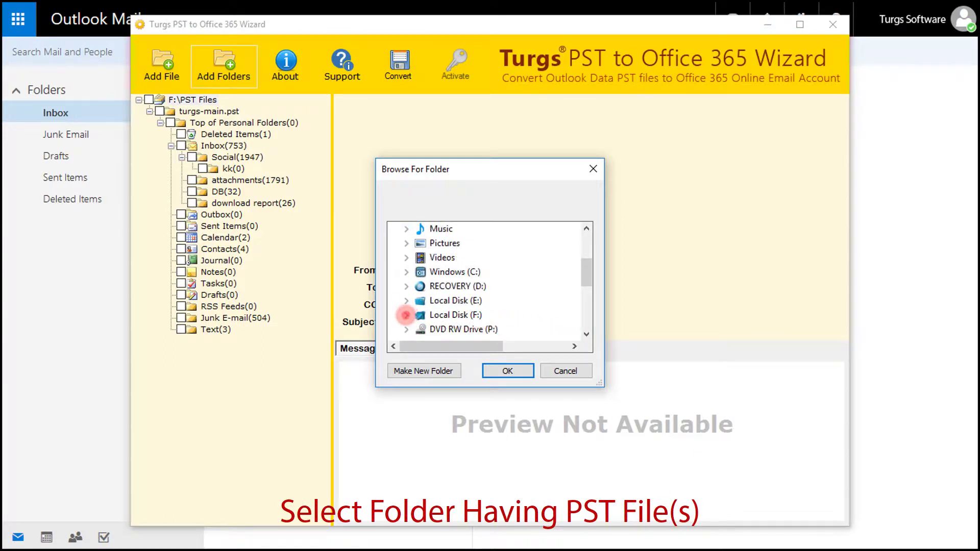
pyautogui.click(405, 314)
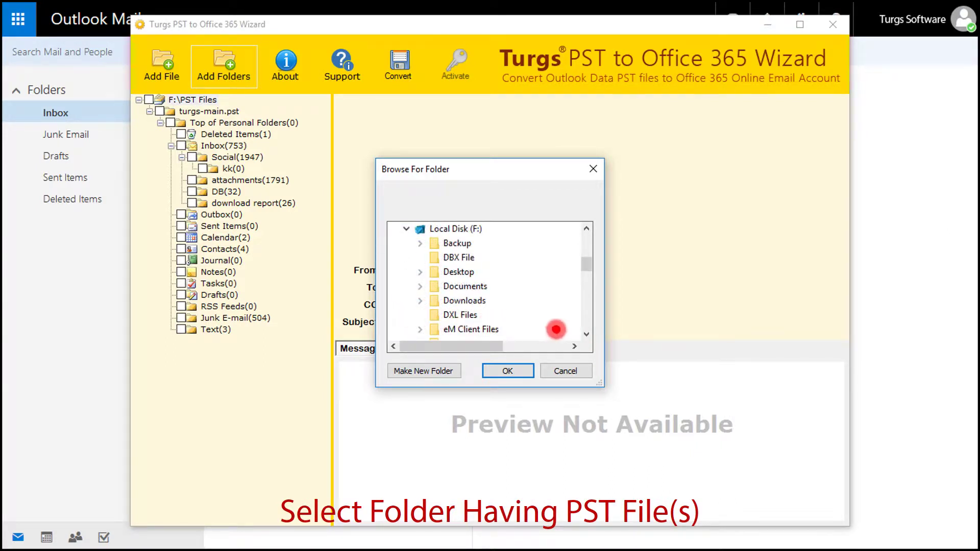
pyautogui.scroll(-3, 585, 332)
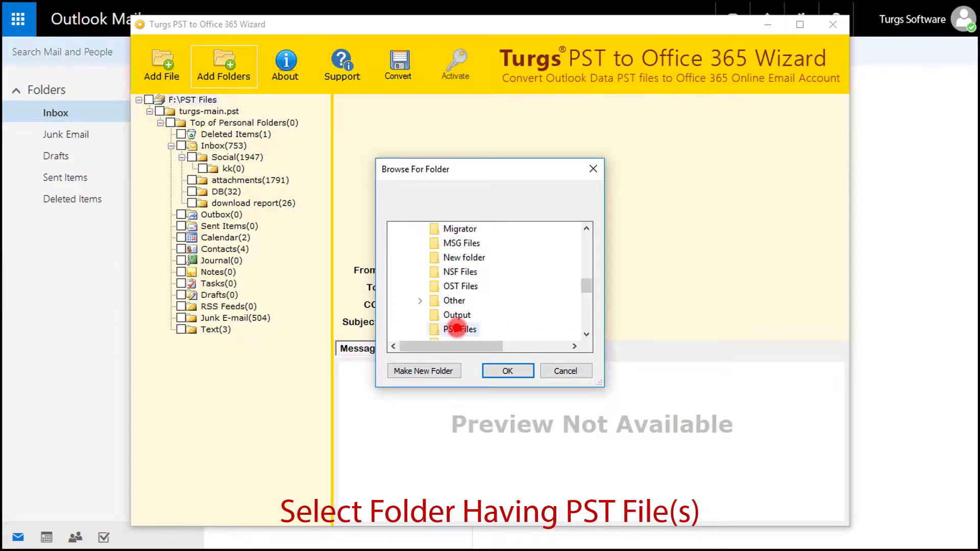
pyautogui.click(460, 329)
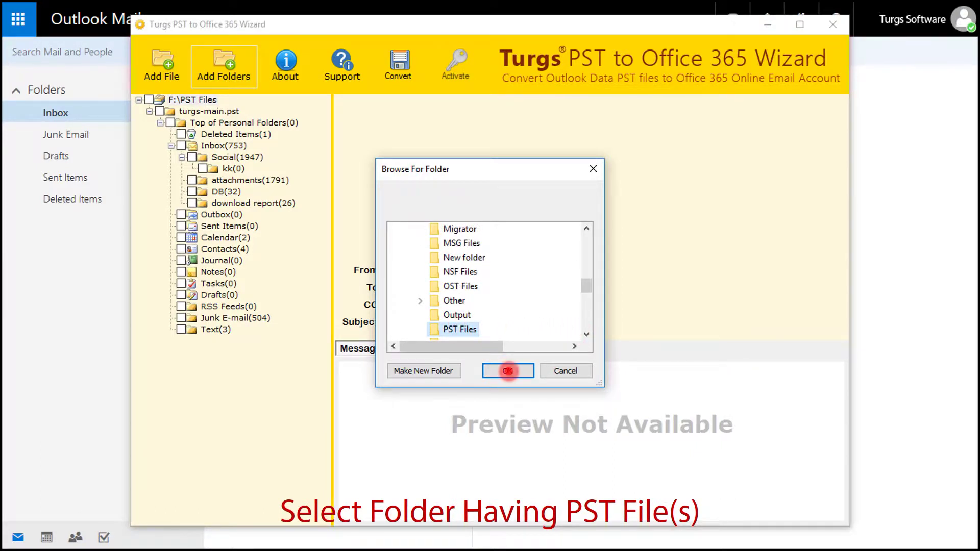
# Confirm the F:\PST Files folder, list Inbox (753) and preview its first email with attachments
pyautogui.click(507, 370)
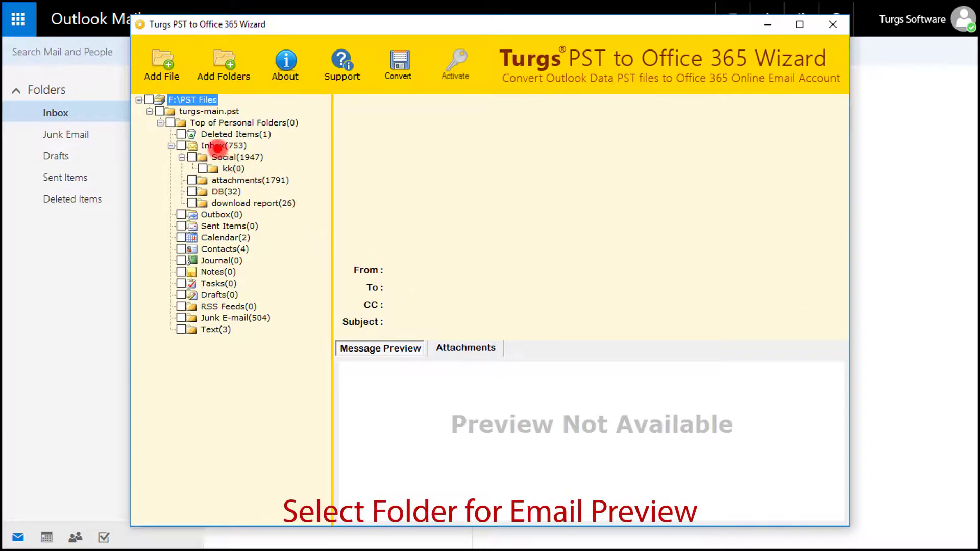
pyautogui.click(213, 145)
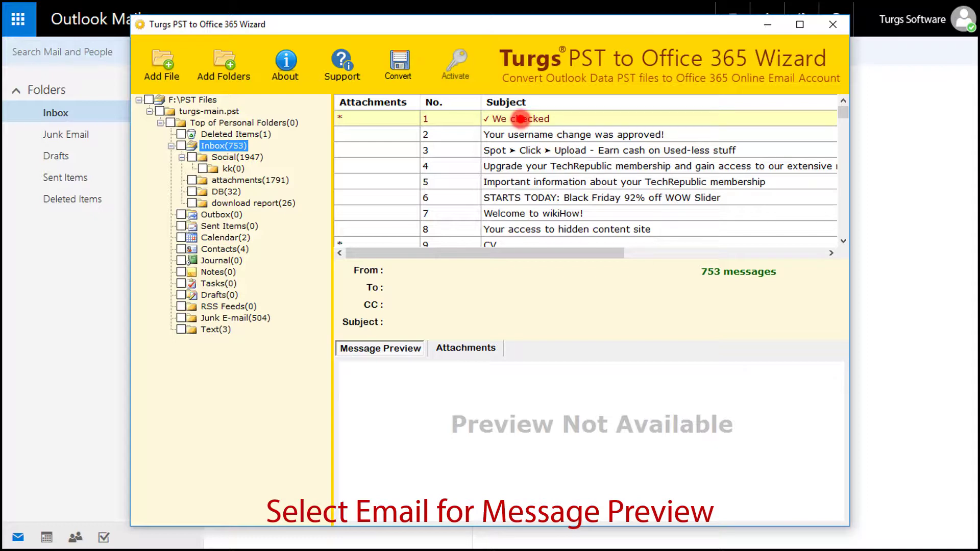
pyautogui.click(521, 119)
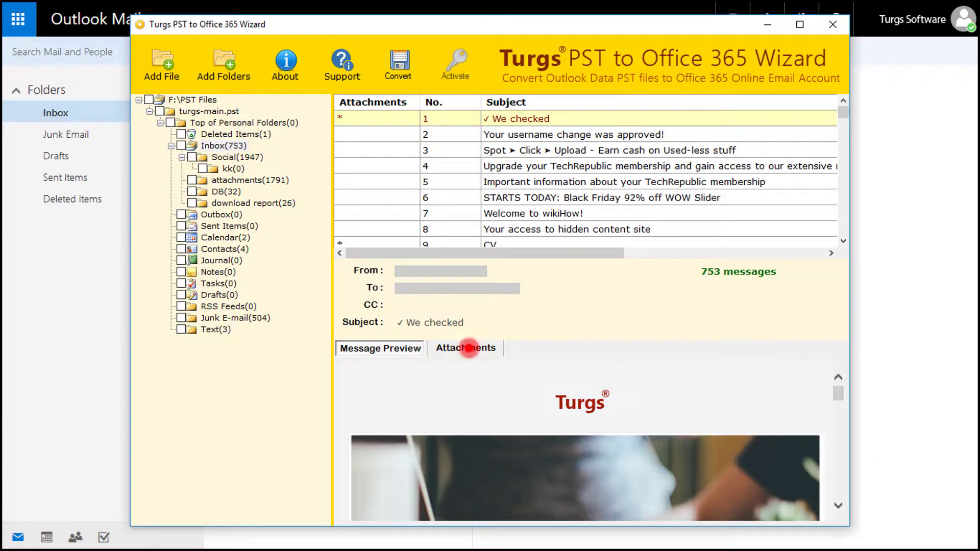
pyautogui.click(468, 348)
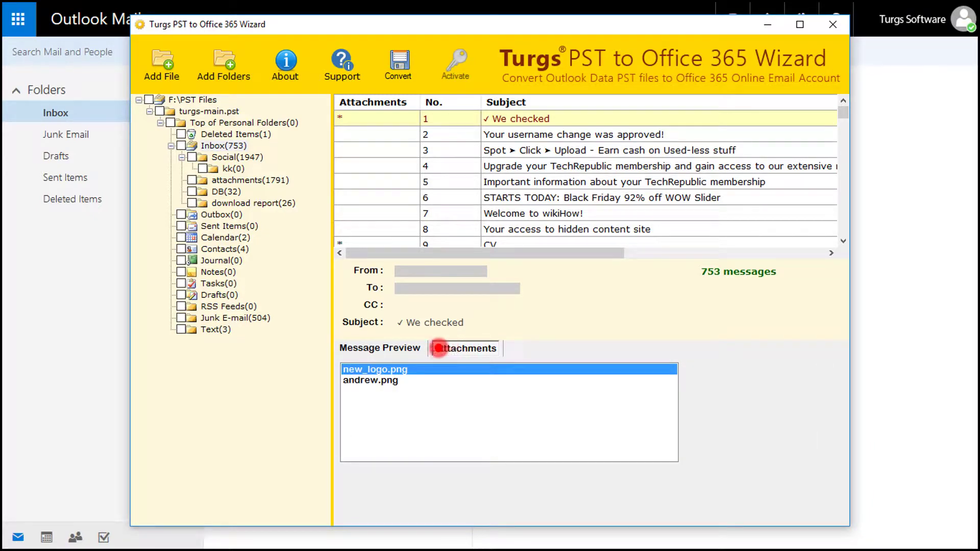
pyautogui.click(366, 347)
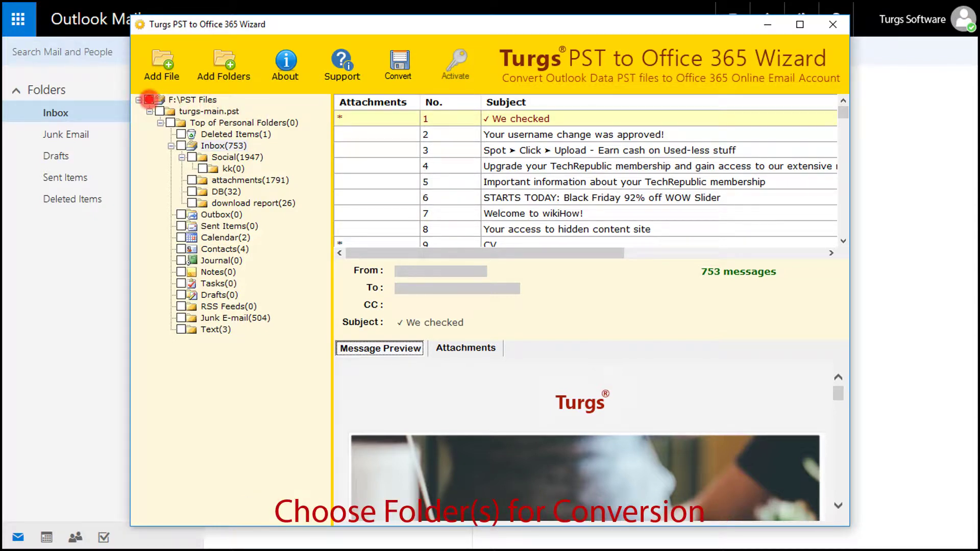
# Check all F:\PST Files mailbox folders and convert them to Office 365 with the account credentials
pyautogui.click(148, 100)
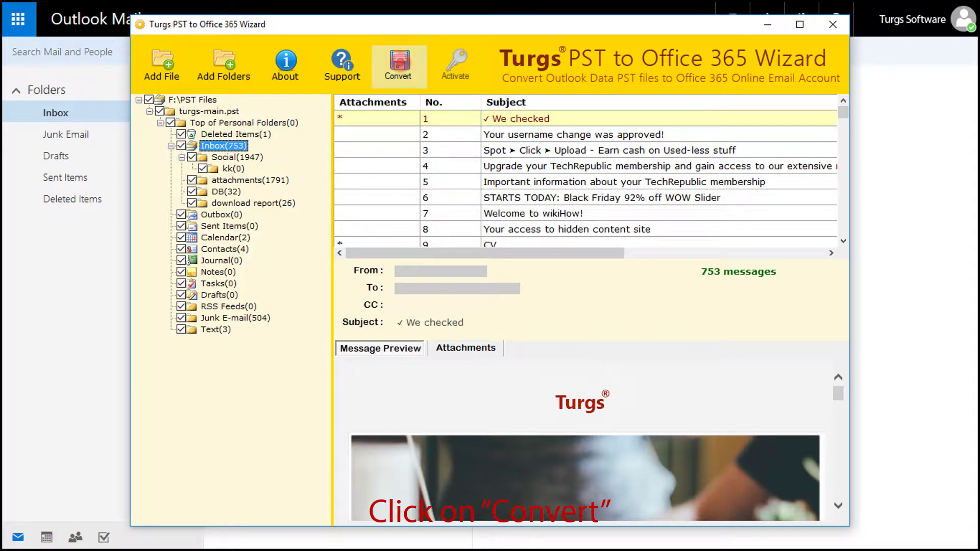
pyautogui.click(399, 61)
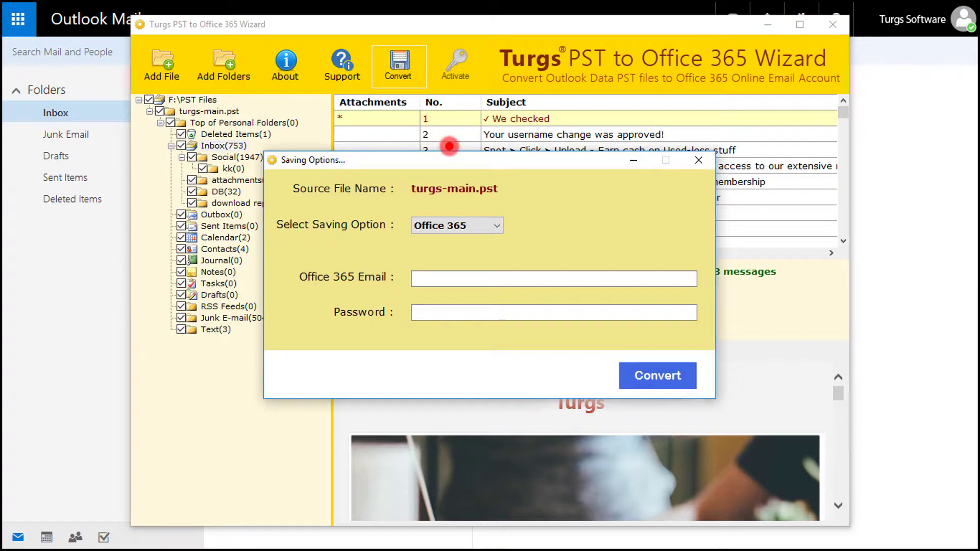
pyautogui.click(495, 224)
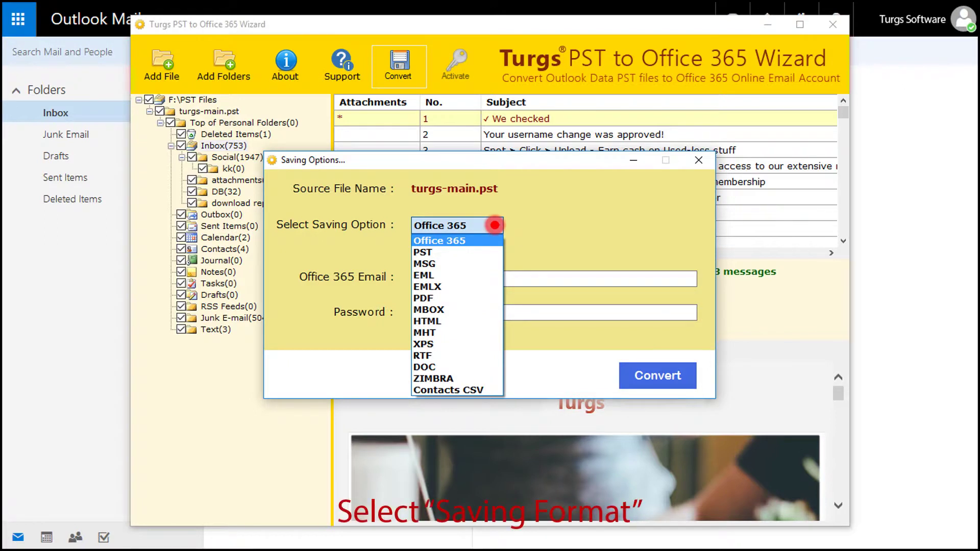
pyautogui.click(494, 224)
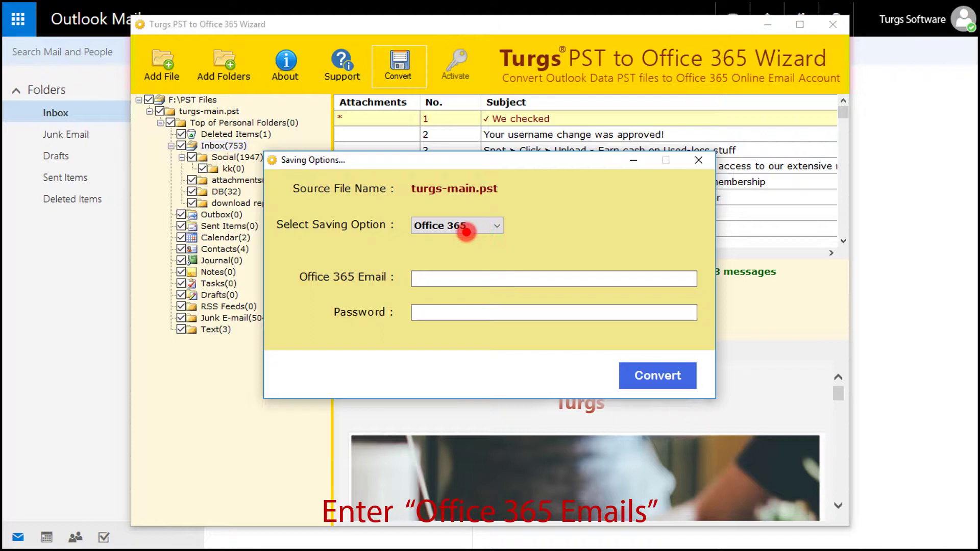
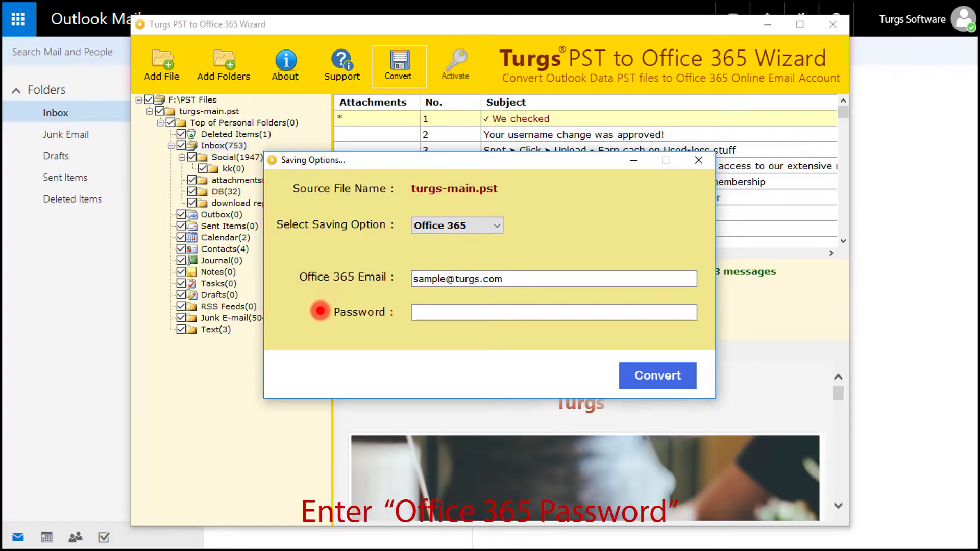
pyautogui.write('************')
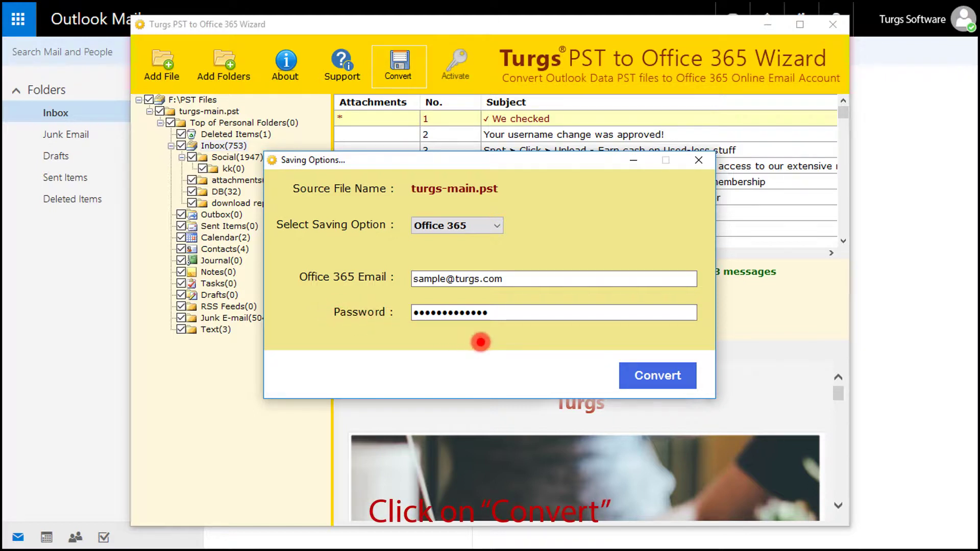
pyautogui.click(662, 376)
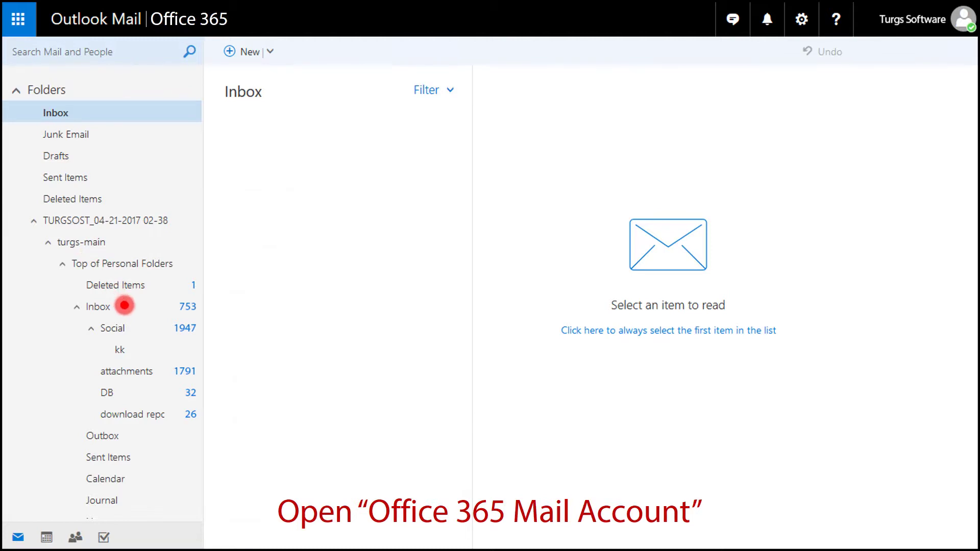
# View the emails in the imported turgs-main Inbox folder
pyautogui.click(126, 307)
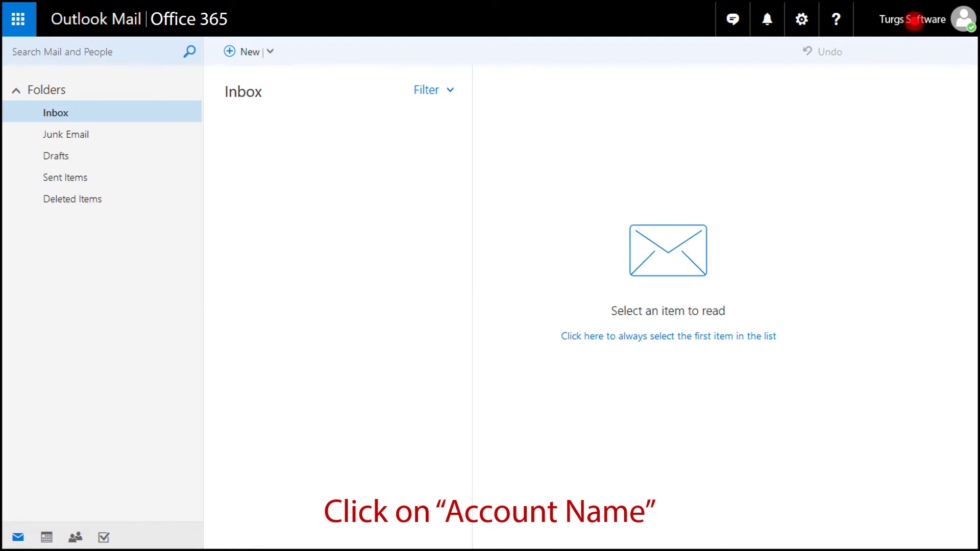
# Reach Additional security options from the account menu via Security, re-verifying the password
pyautogui.click(913, 22)
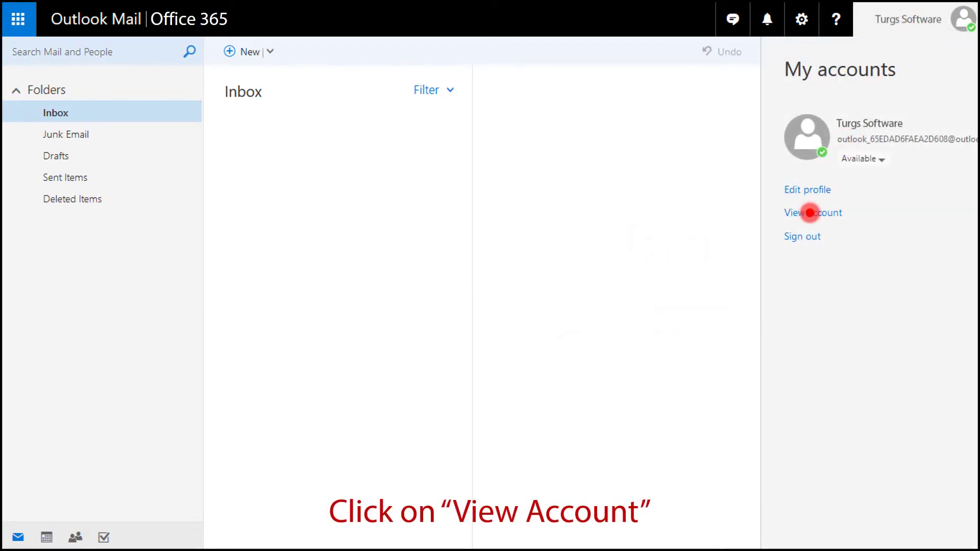
pyautogui.click(809, 212)
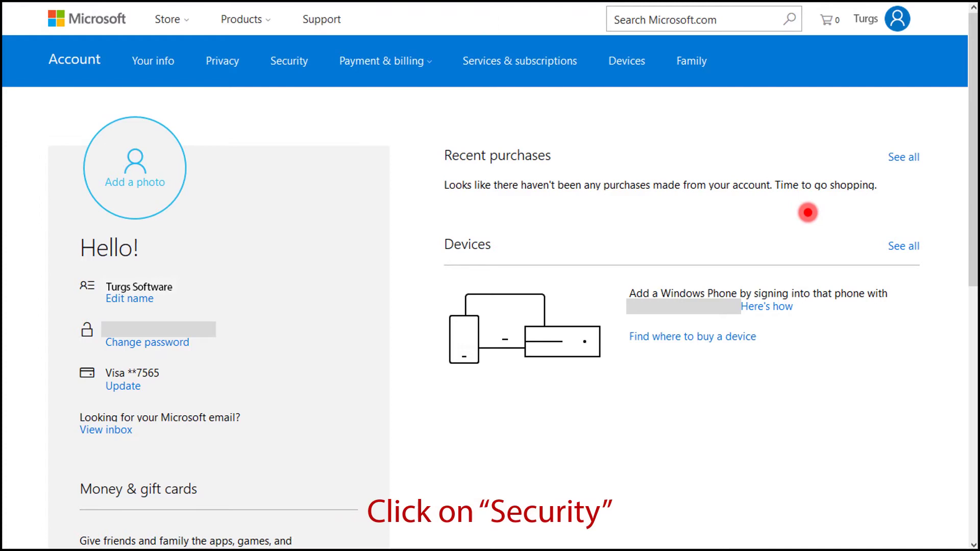
pyautogui.click(290, 64)
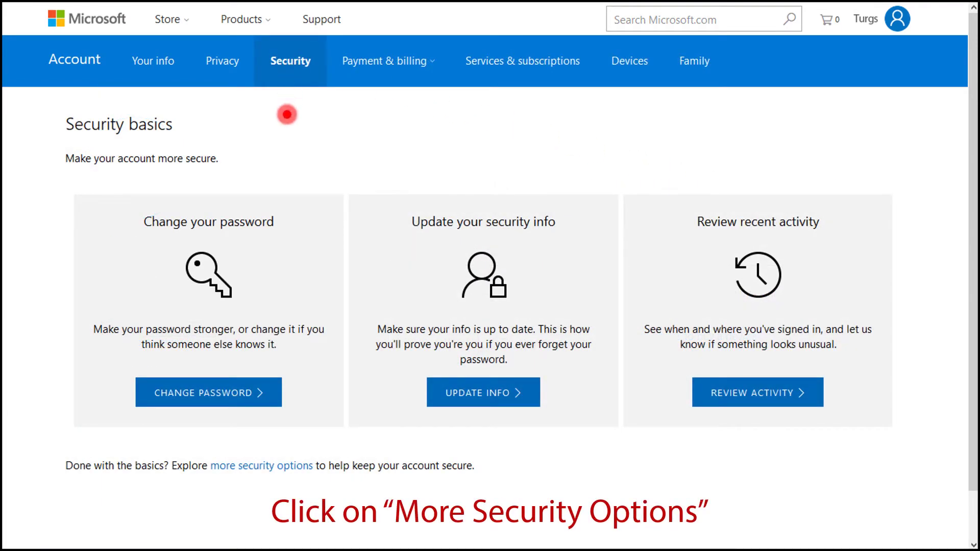
pyautogui.click(264, 466)
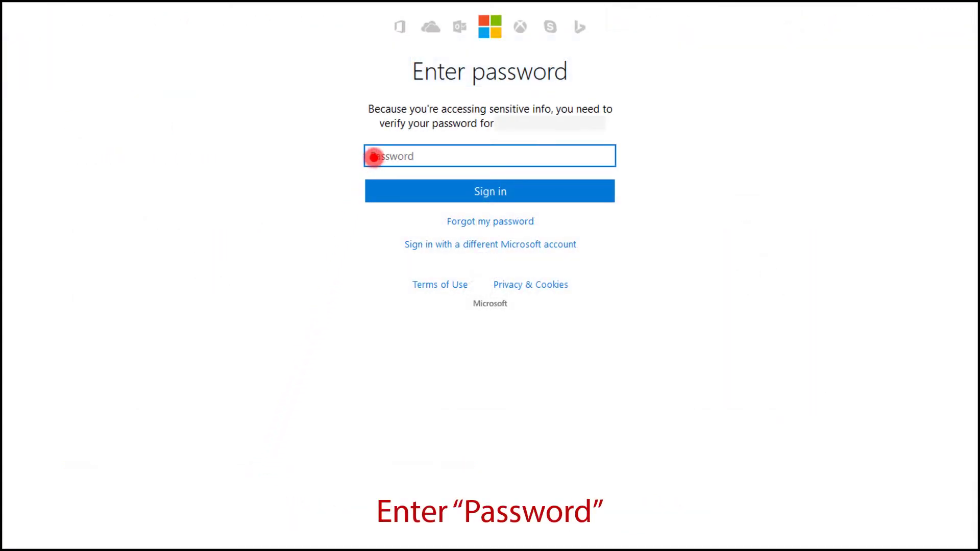
pyautogui.write('●●●●●●●●●●●')
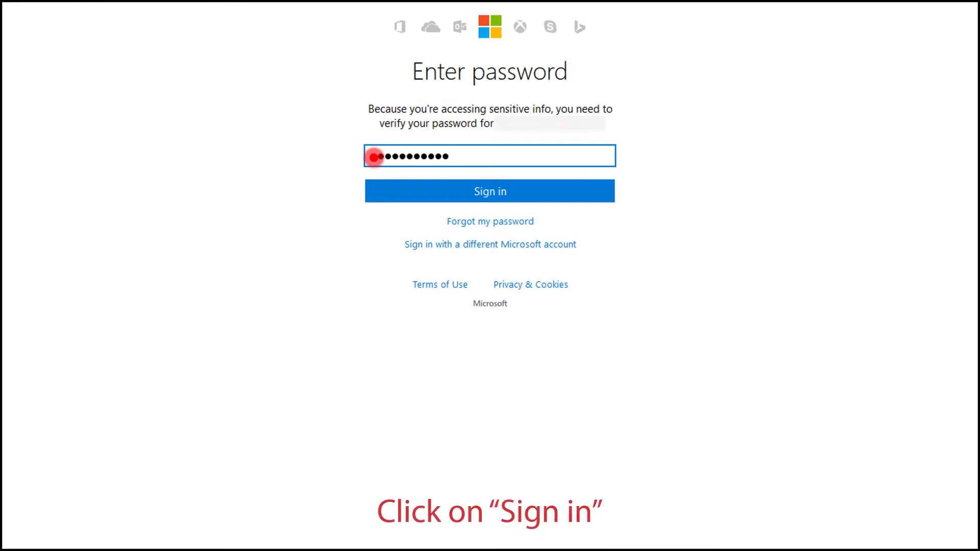
pyautogui.click(477, 192)
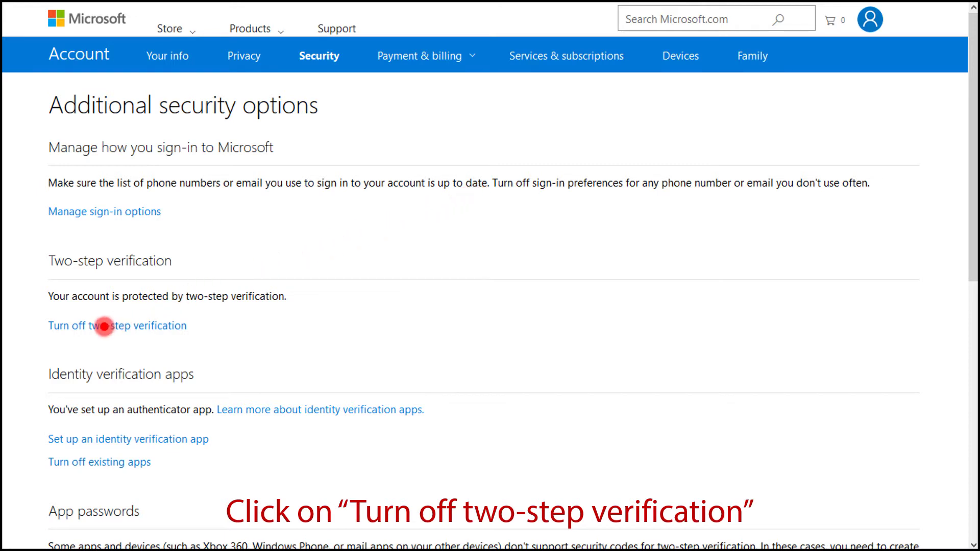
# Turn off two-step verification and confirm with Yes
pyautogui.click(104, 326)
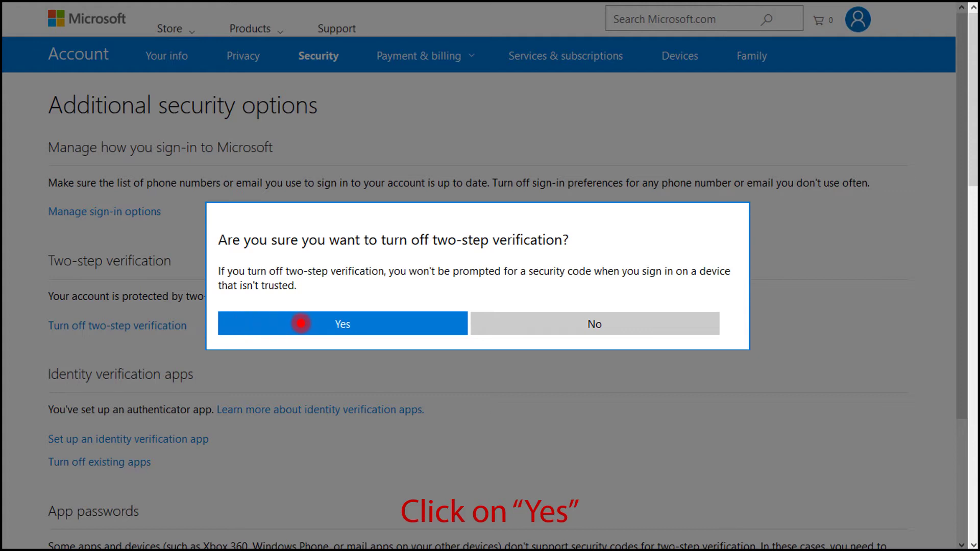
pyautogui.click(302, 323)
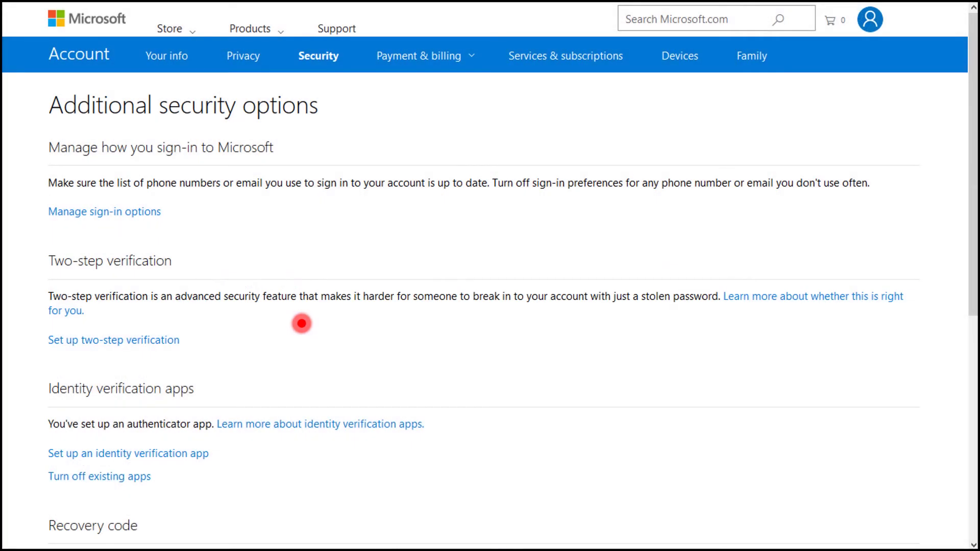